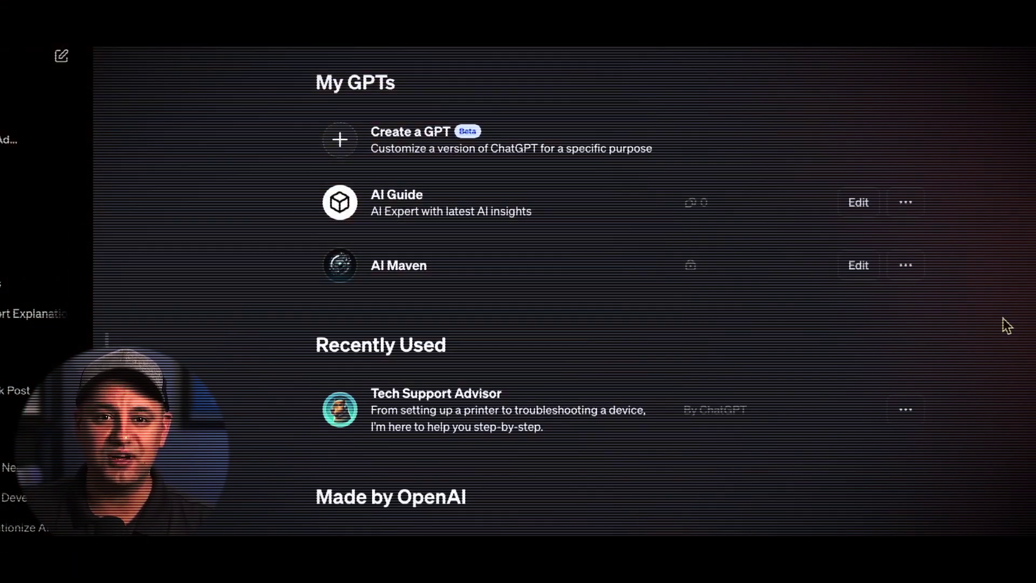
Step: Open the AI Guide GPT's chat and upload the five selected files
{"action": "left_click", "coordinate": [694, 211]}
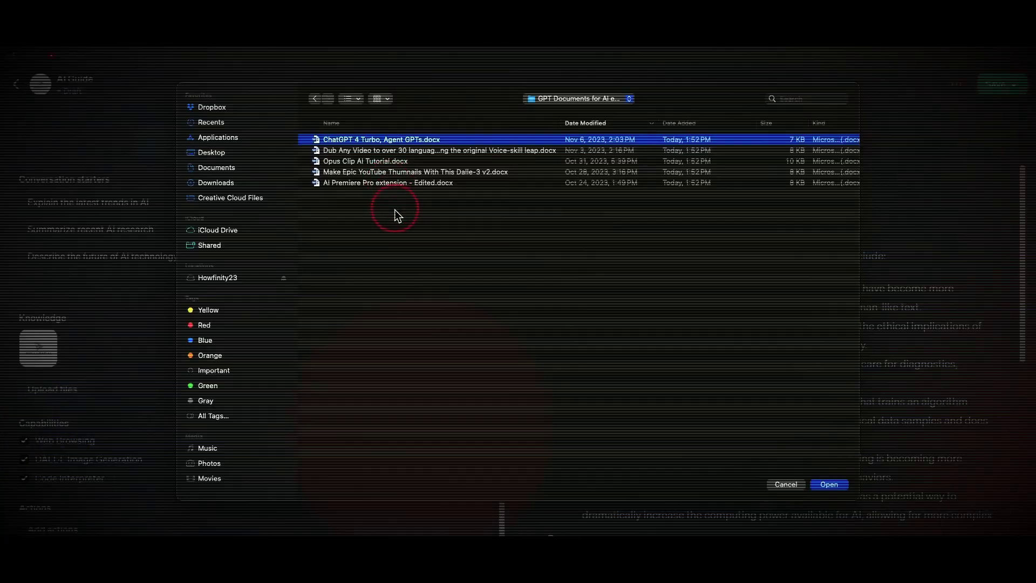
{"action": "left_click", "coordinate": [397, 182], "text": "shift"}
{"action": "left_click", "coordinate": [829, 483]}
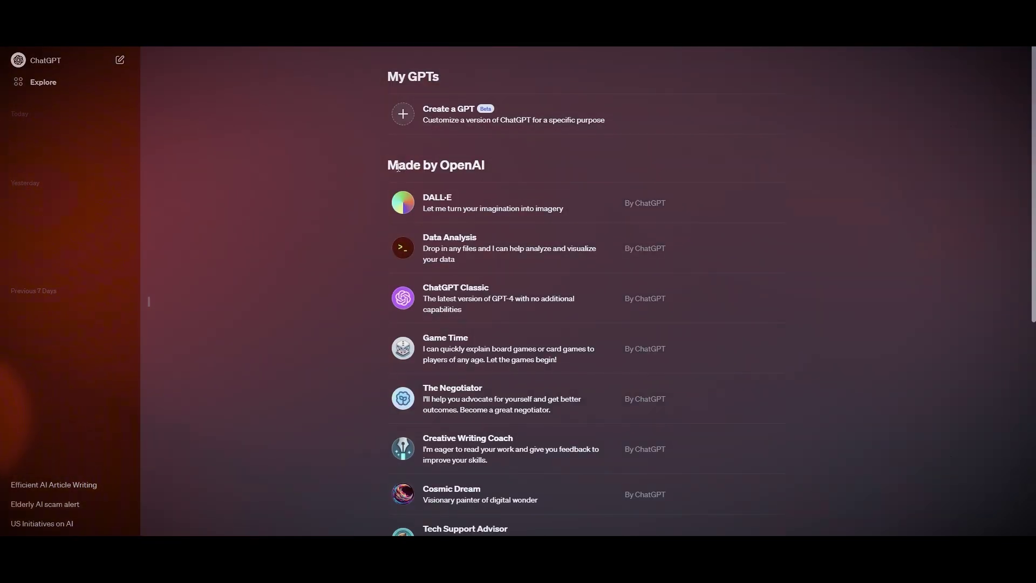
Step: Highlight the 'Made by OpenAI' heading and scroll through OpenAI's GPTs like DALL·E and Data Analysis
{"action": "left_click_drag", "start_coordinate": [396, 165], "coordinate": [485, 165]}
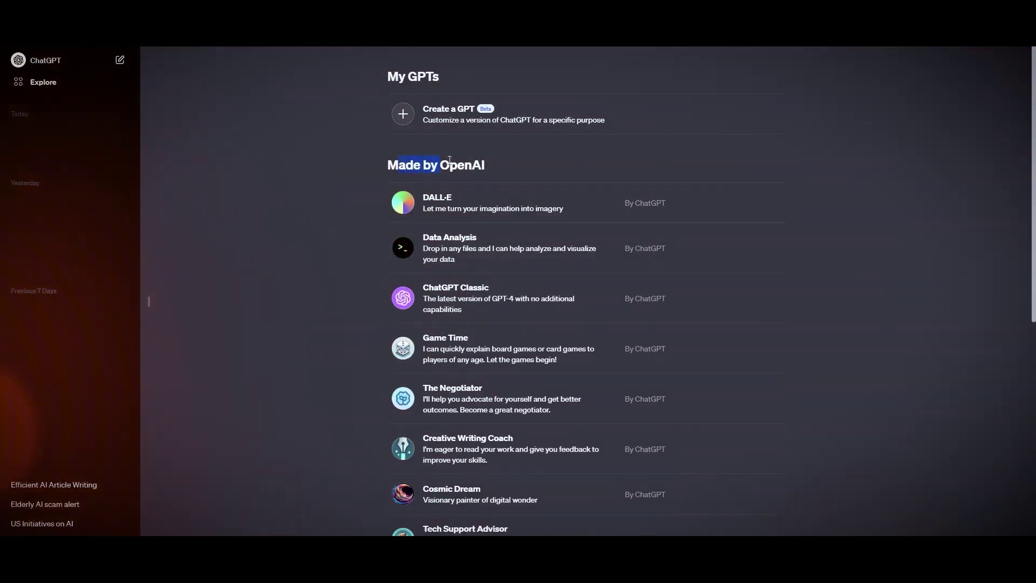
{"action": "scroll", "coordinate": [518, 138], "scroll_direction": "down", "scroll_amount": 5}
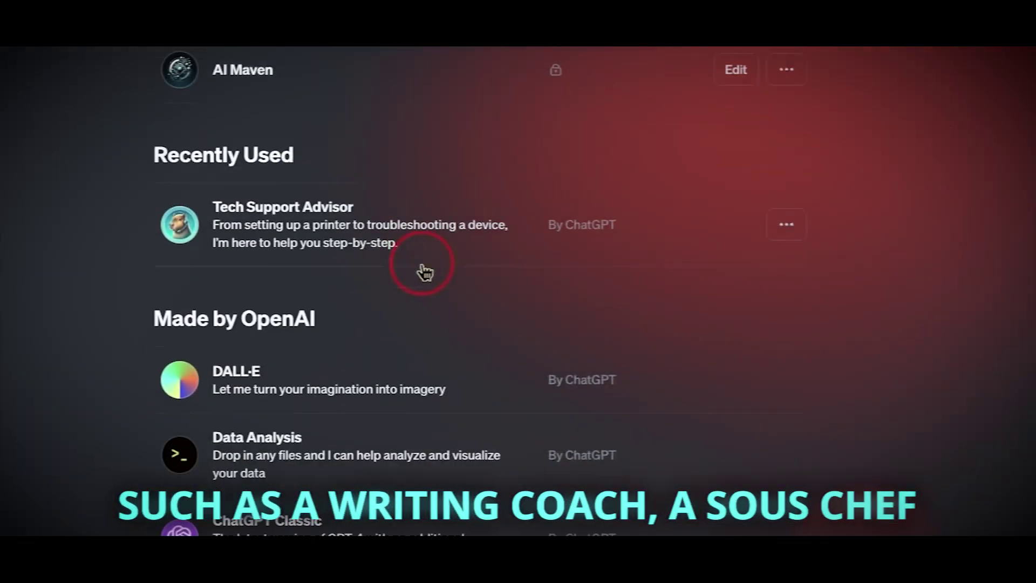
{"action": "scroll", "coordinate": [426, 273], "scroll_direction": "down", "scroll_amount": 1}
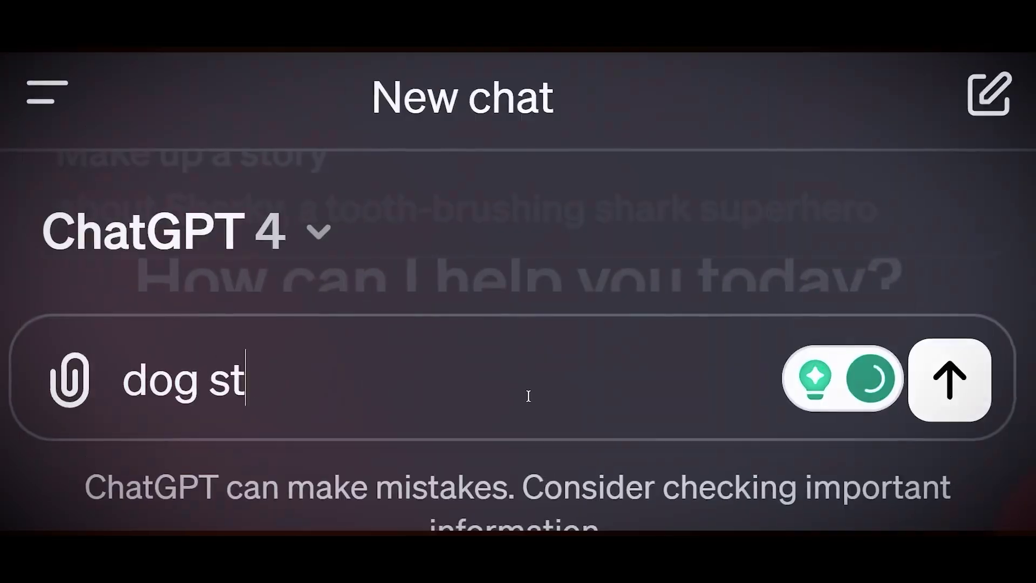
Step: Send the 'dog sticker design' prompt, then draft the straightforward, uplifting advice reply for the builder
{"action": "type", "text": "icker "}
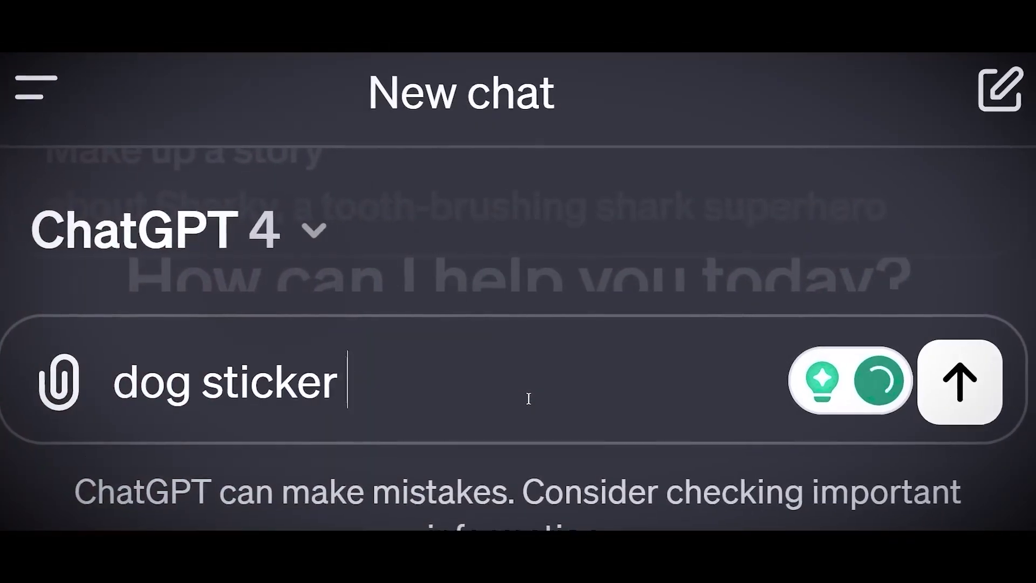
{"action": "type", "text": "design"}
{"action": "key", "text": "Return"}
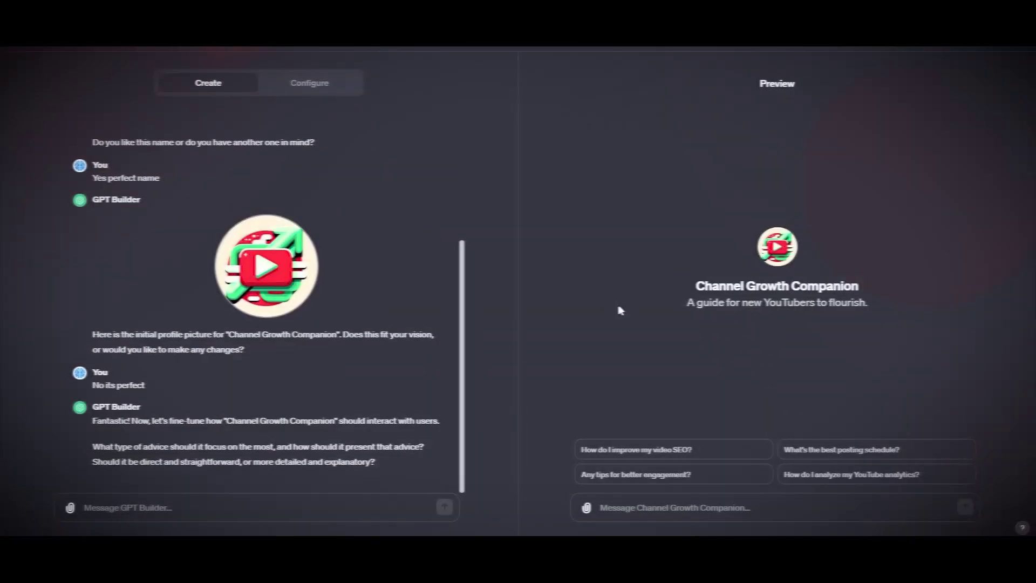
{"action": "type", "text": "The information should be straightforward uplifting and easy to understand since its for new youtubers. It should ensure they have a clear grasp of everything they need to do in order to grow their YouTube channel."}
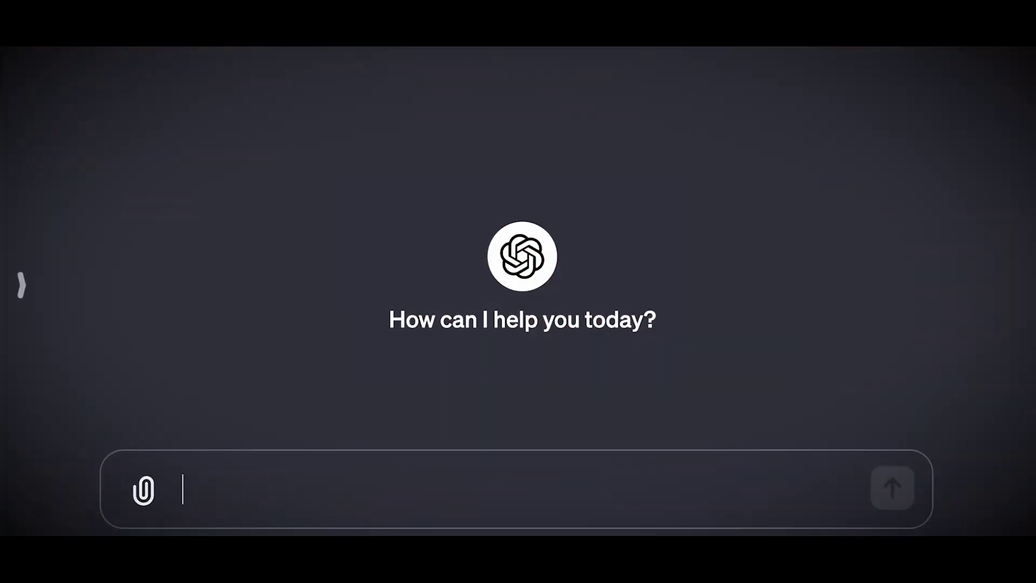
Step: Ask DALL·E for a 'Natural landscape.' image and attach a spreadsheet in Data Analysis
{"action": "left_click", "coordinate": [21, 285]}
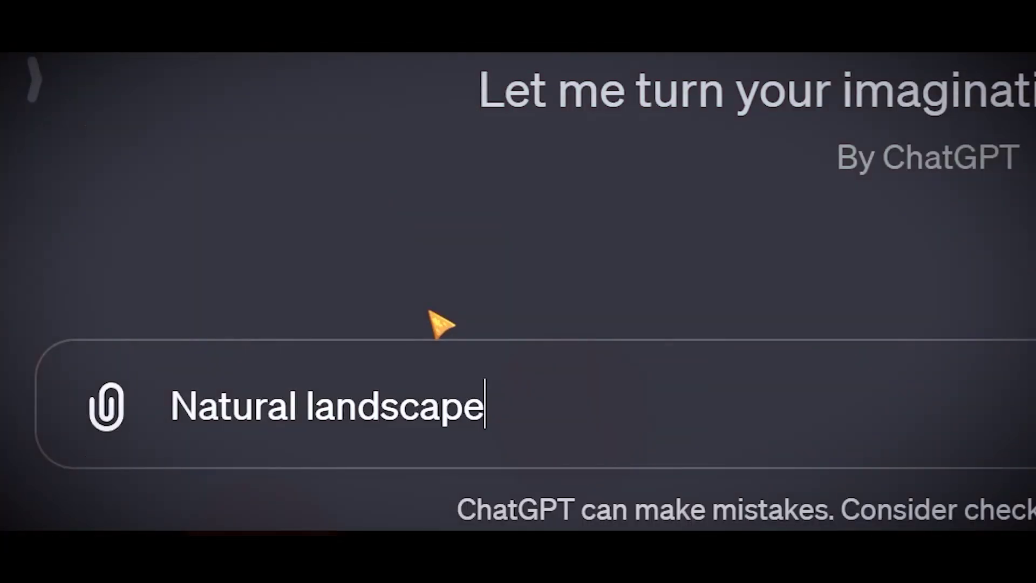
{"action": "type", "text": "."}
{"action": "key", "text": "Return"}
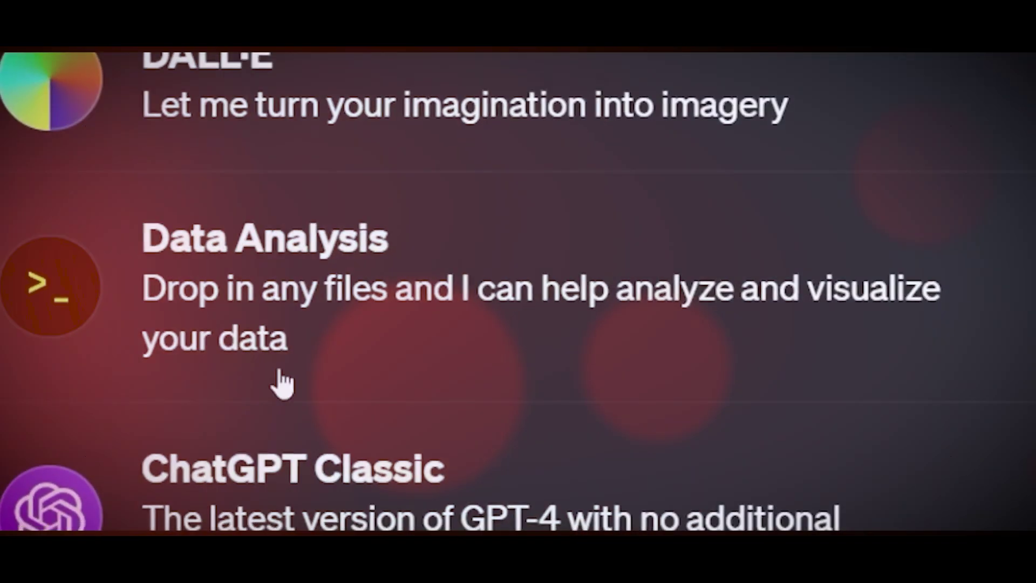
{"action": "left_click", "coordinate": [139, 439]}
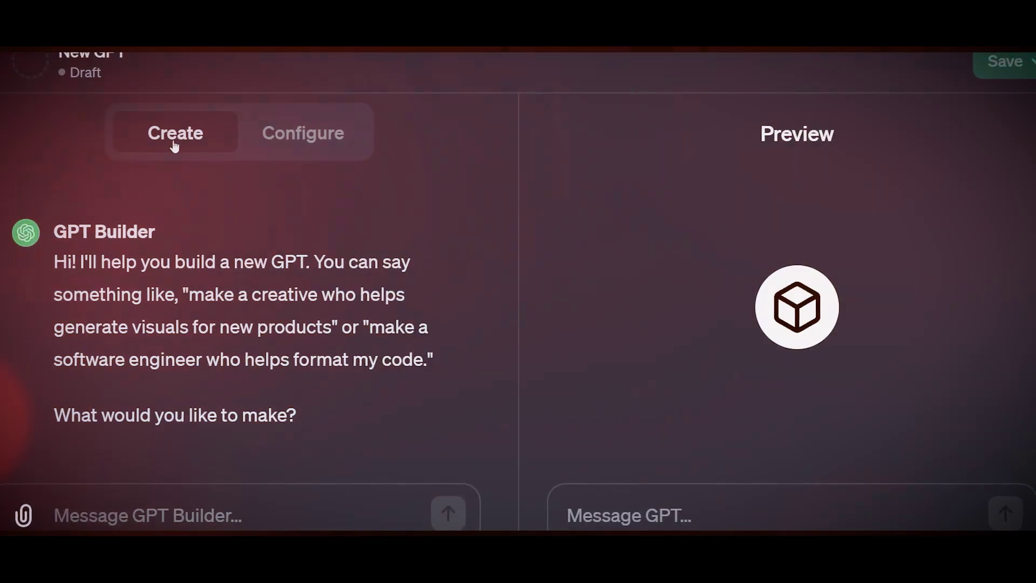
Step: View the GPT's configuration, then write the puppy bath-fear question with 'Any advice?' and a pasted photo
{"action": "left_click", "coordinate": [277, 135]}
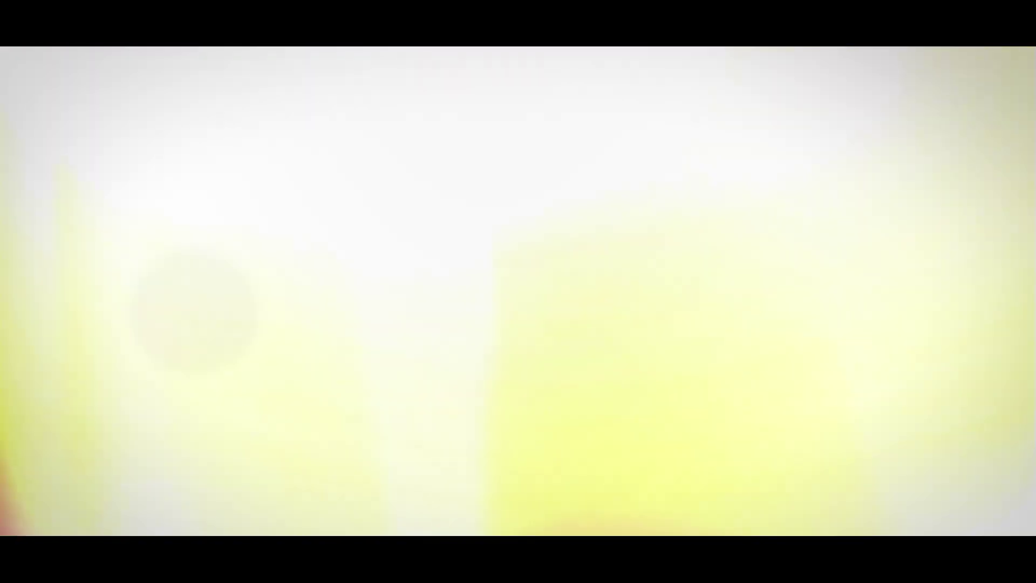
{"action": "type", "text": "fraid of baths."}
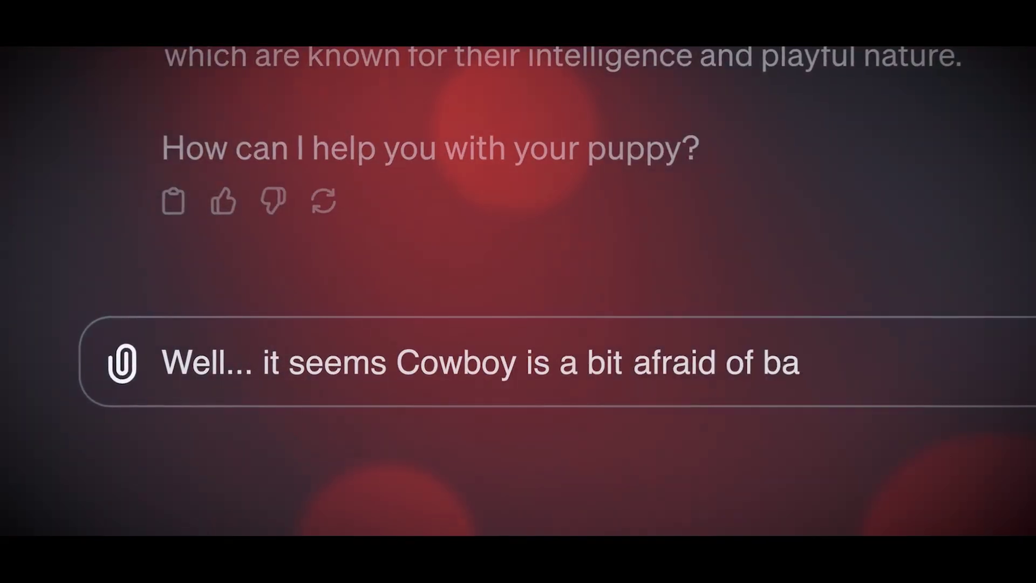
{"action": "key", "text": "shift+Return"}
{"action": "type", "text": "Any advice?"}
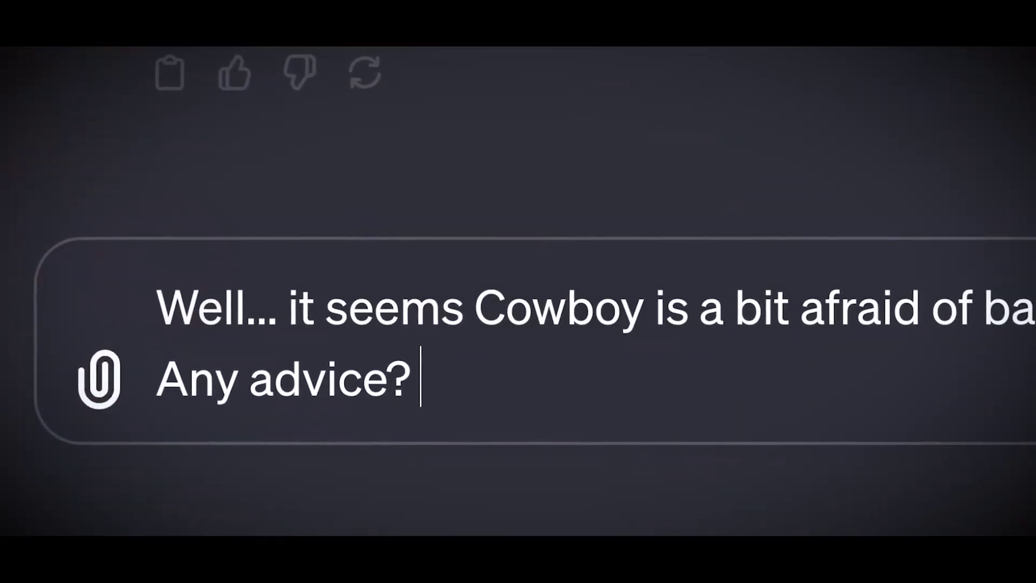
{"action": "key", "text": "ctrl+v"}
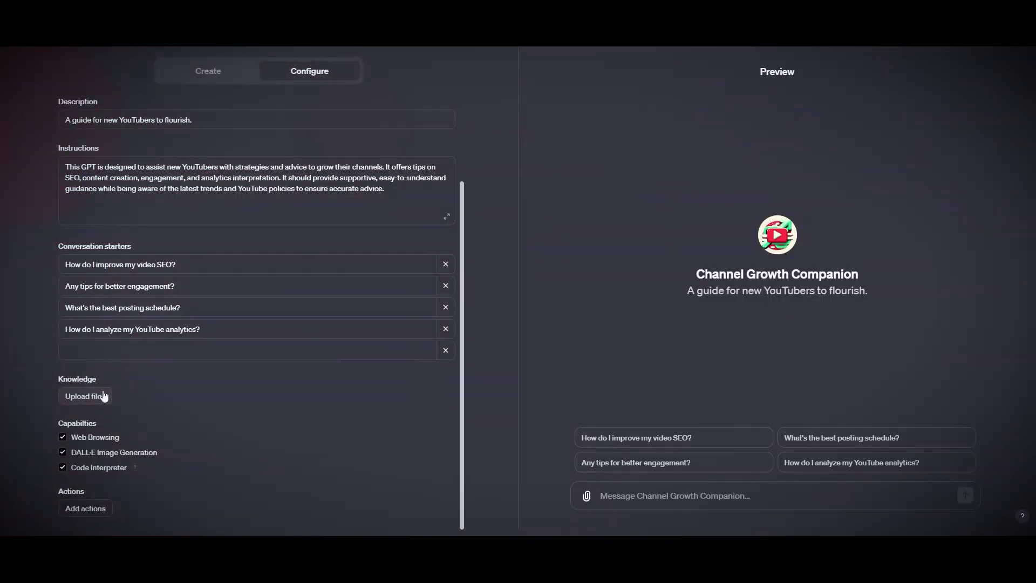
Step: Upload Latest updates.pdf as a knowledge file for the GPT
{"action": "left_click", "coordinate": [104, 396]}
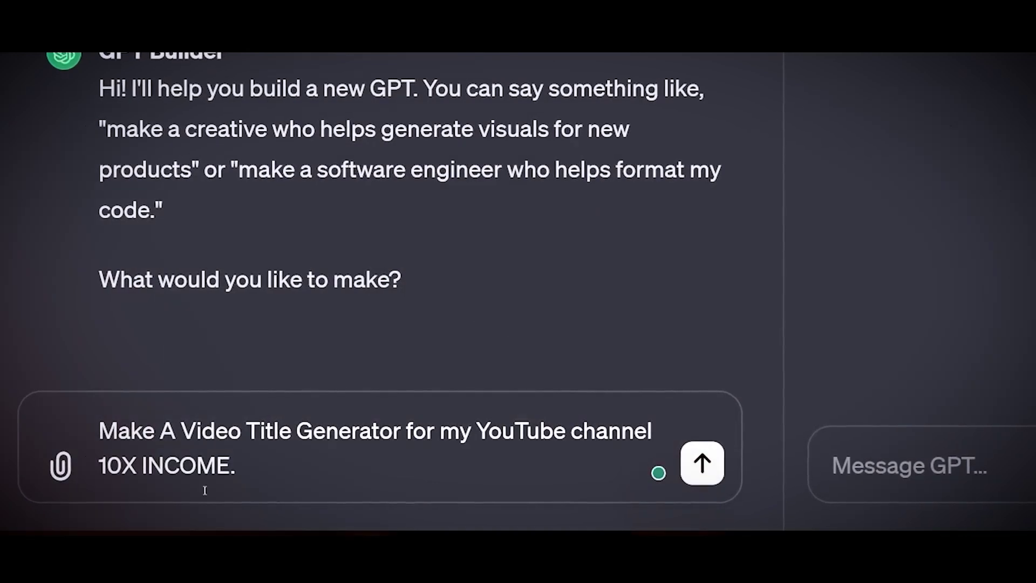
{"action": "left_click", "coordinate": [701, 467]}
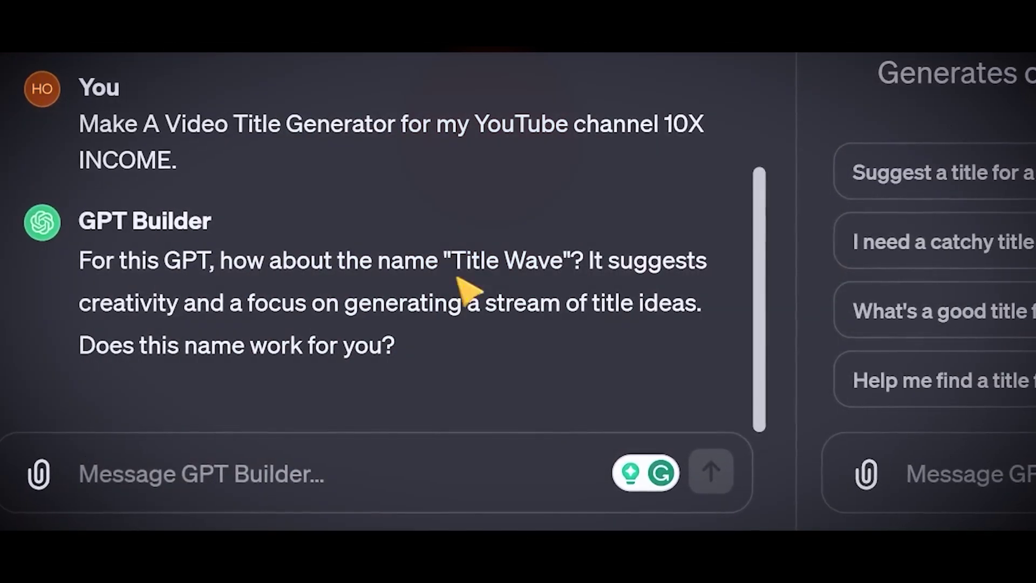
{"action": "left_click_drag", "start_coordinate": [452, 261], "coordinate": [563, 260]}
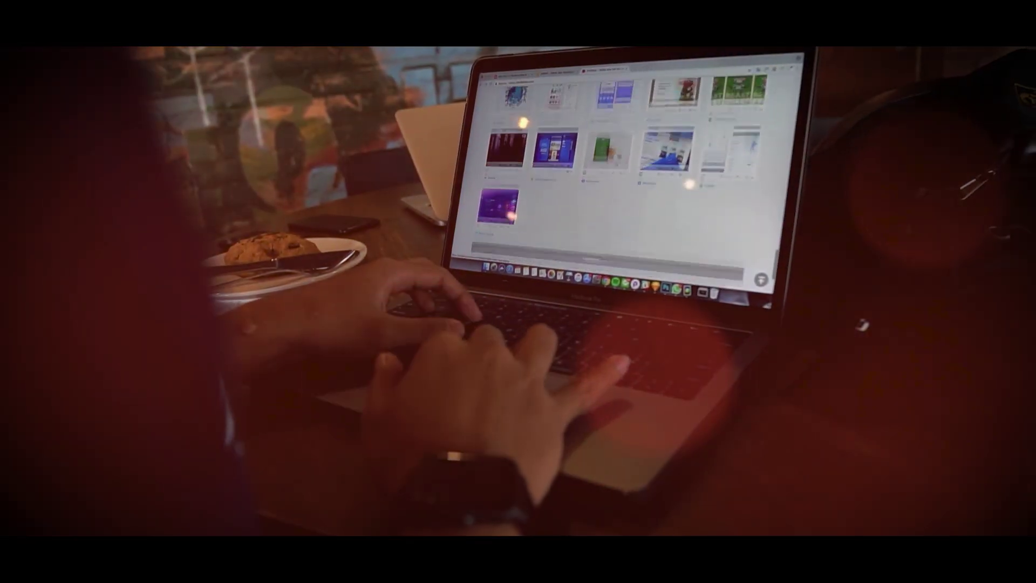
{"action": "scroll", "coordinate": [620, 162], "scroll_direction": "down", "scroll_amount": 3}
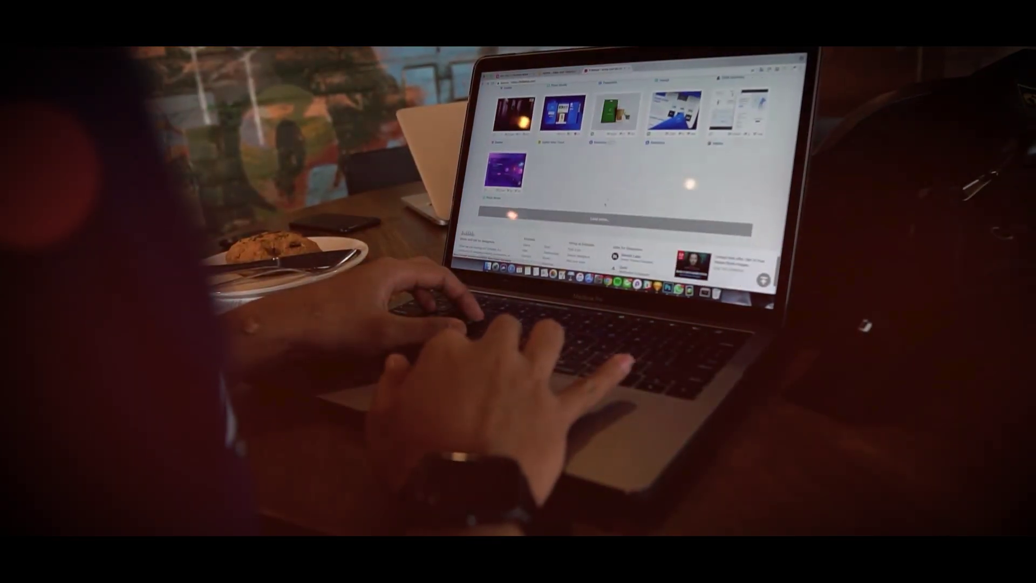
{"action": "scroll", "coordinate": [626, 162], "scroll_direction": "down", "scroll_amount": 5}
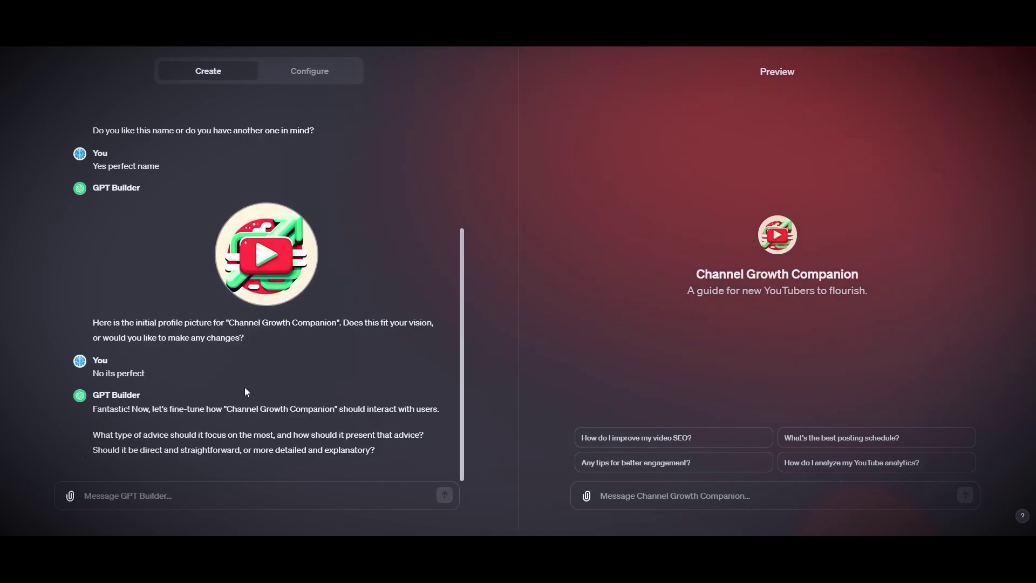
{"action": "type", "text": "Ensure that the information is straightforward uplifting and easy to understand. Ensure the new youtubers know everything there is to starting there YouTube channel."}
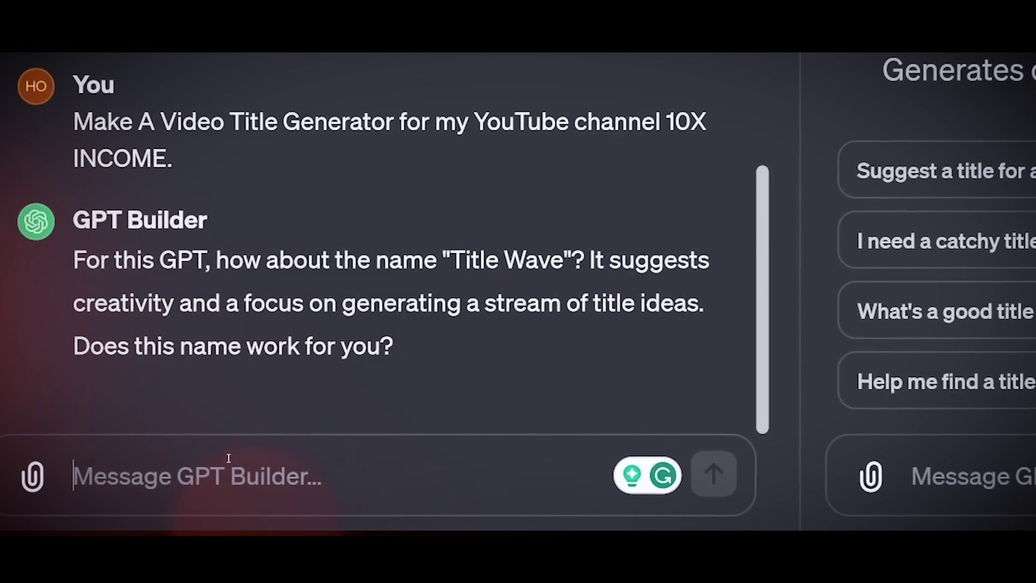
Step: Reply 'Yes, I like it.' to accept the Title Wave name
{"action": "type", "text": "Yes, I like it."}
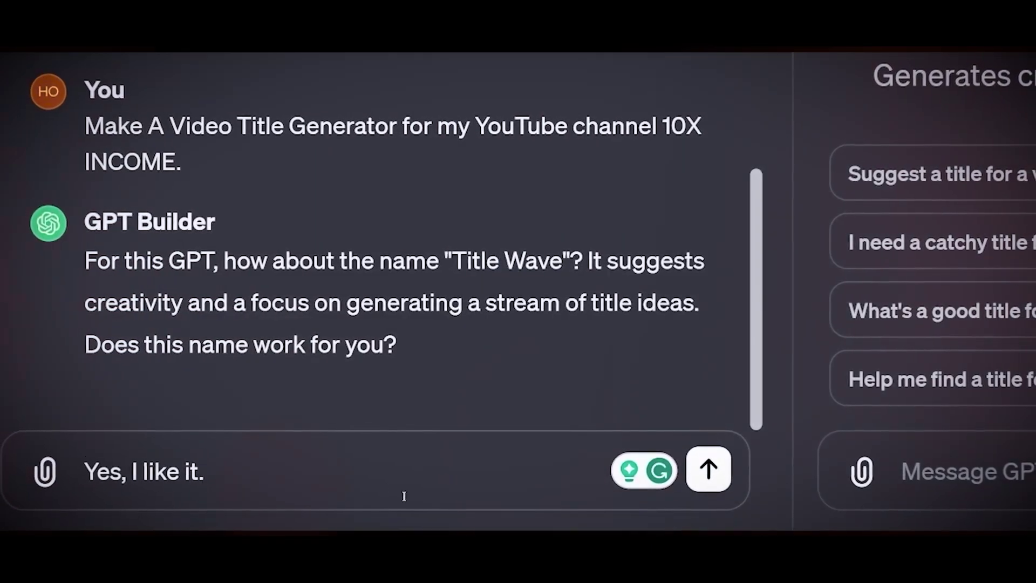
{"action": "key", "text": "Return"}
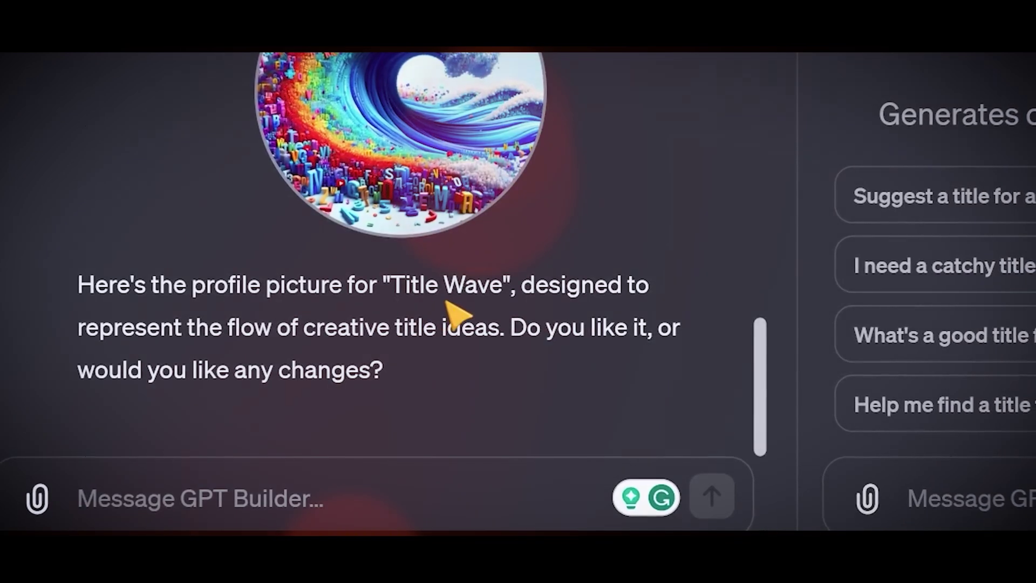
{"action": "type", "text": "it si"}
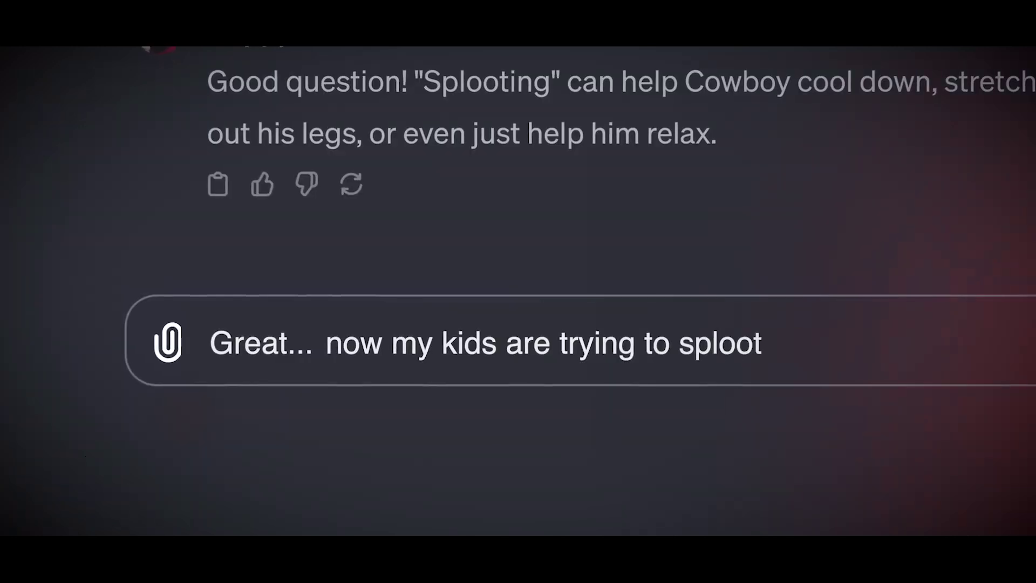
Step: Add a second line beginning 'But' to the simpler-picture request
{"action": "key", "text": "shift+Return"}
{"action": "type", "text": "But"}
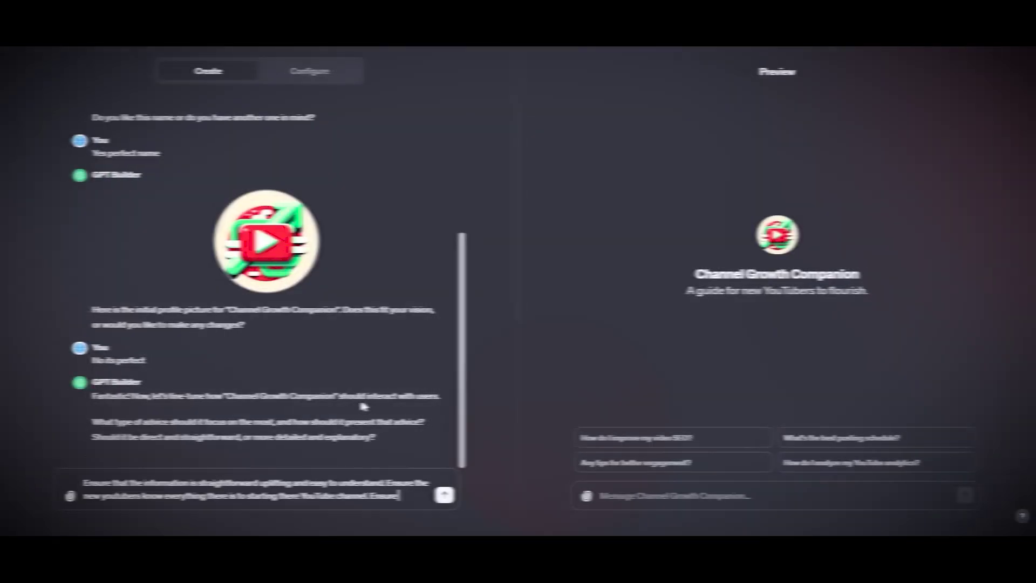
Step: Finish the guidance asking it to reference the provided PDF info, and send it
{"action": "type", "text": "ou reference the pdf info i give you"}
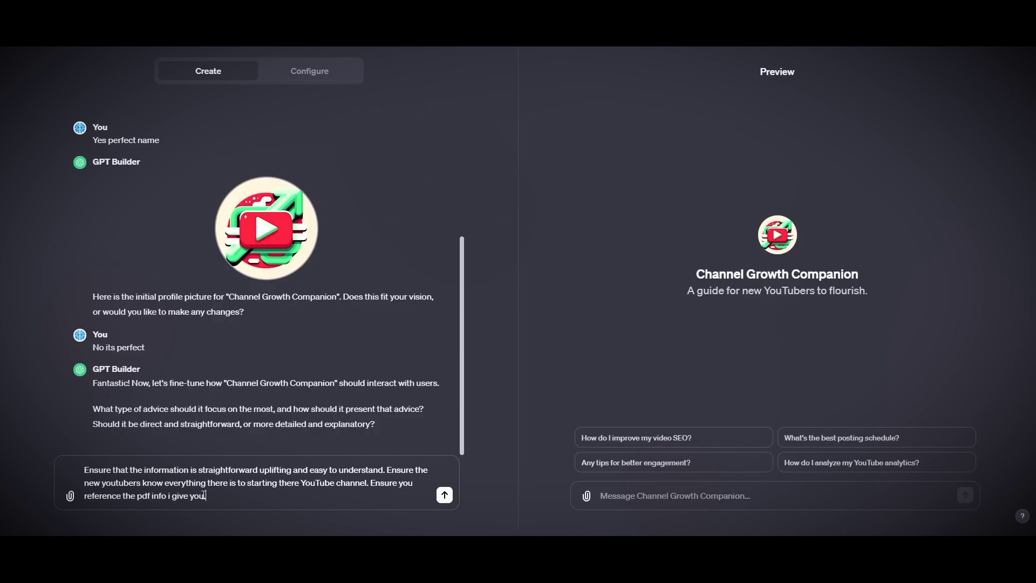
{"action": "left_click", "coordinate": [444, 494]}
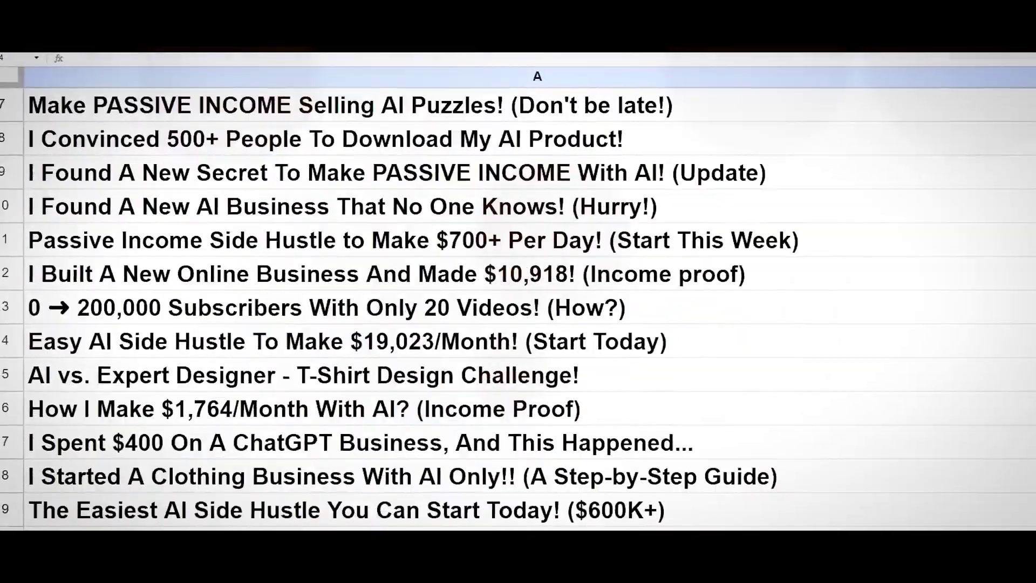
{"action": "scroll", "coordinate": [518, 303], "scroll_direction": "down", "scroll_amount": 3}
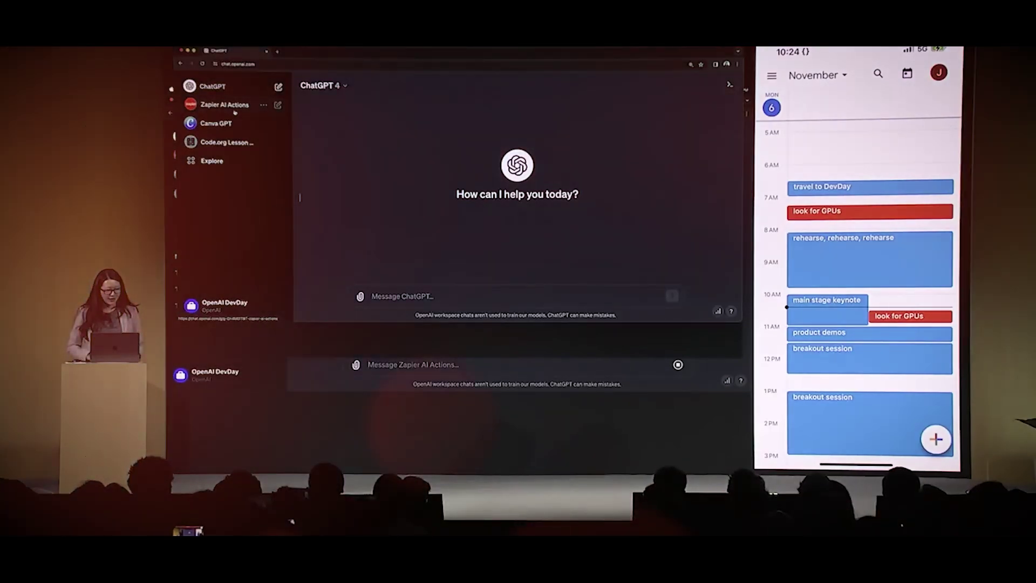
Step: Open the Zapier AI Actions GPT from the sidebar
{"action": "left_click", "coordinate": [235, 106]}
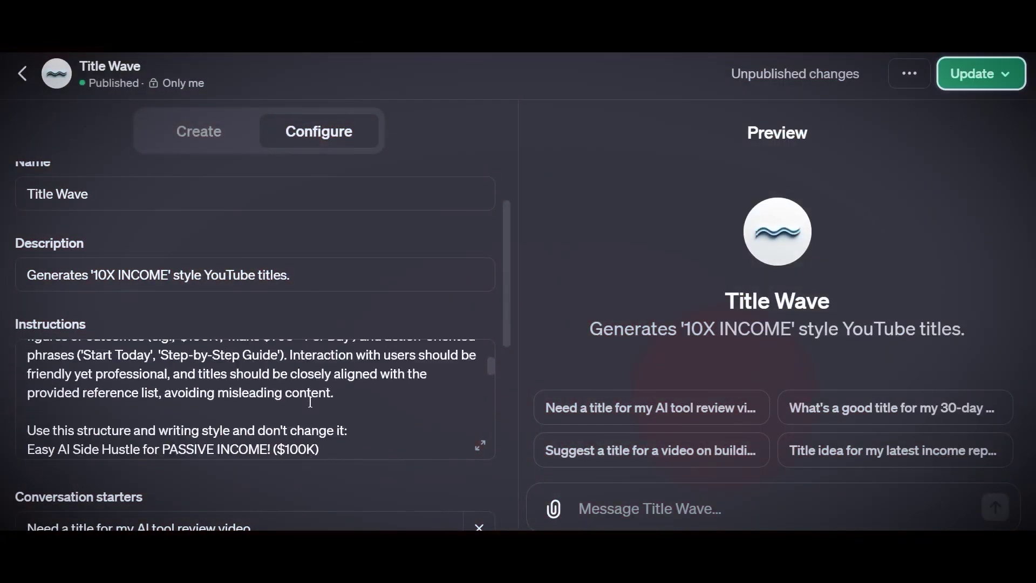
Step: Scroll through Title Wave's description, example-title instructions and conversation starters on the Configure tab
{"action": "scroll", "coordinate": [472, 321], "scroll_direction": "down", "scroll_amount": 1}
{"action": "scroll", "coordinate": [251, 270], "scroll_direction": "down", "scroll_amount": 5}
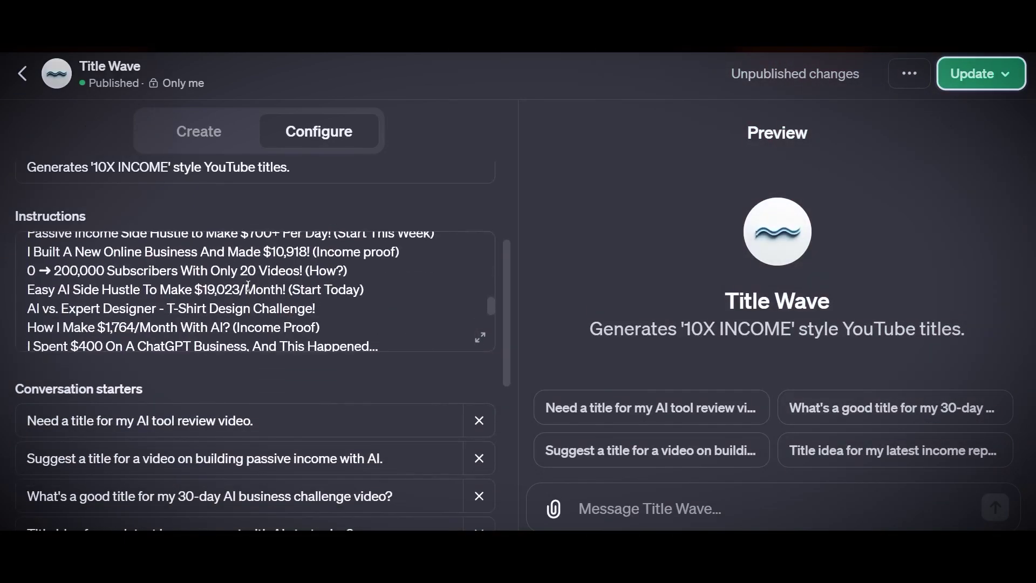
{"action": "scroll", "coordinate": [281, 379], "scroll_direction": "down", "scroll_amount": 2}
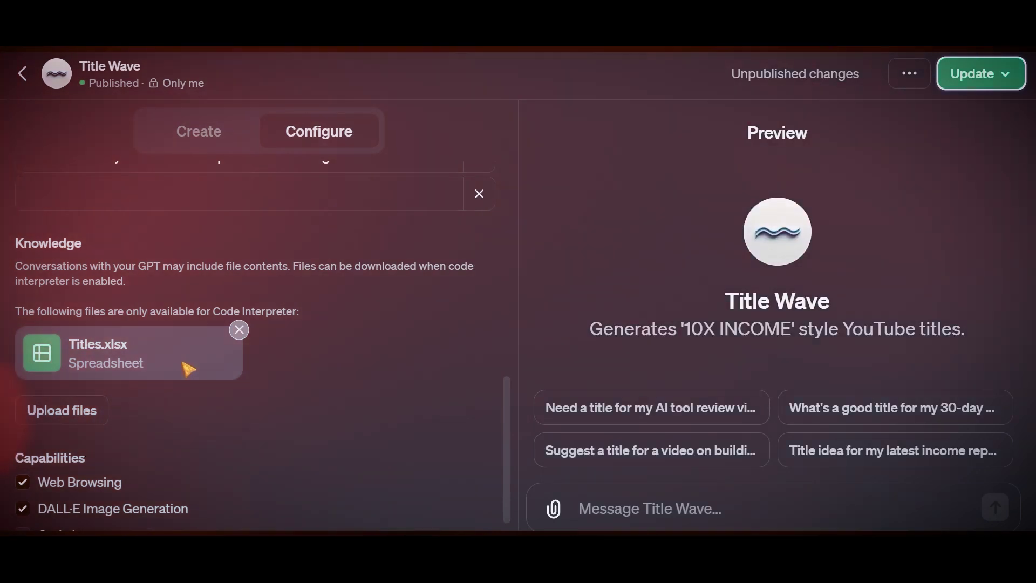
Step: Scroll down to Knowledge to confirm Titles.xlsx is uploaded as a Code Interpreter file
{"action": "scroll", "coordinate": [183, 365], "scroll_direction": "down", "scroll_amount": 2}
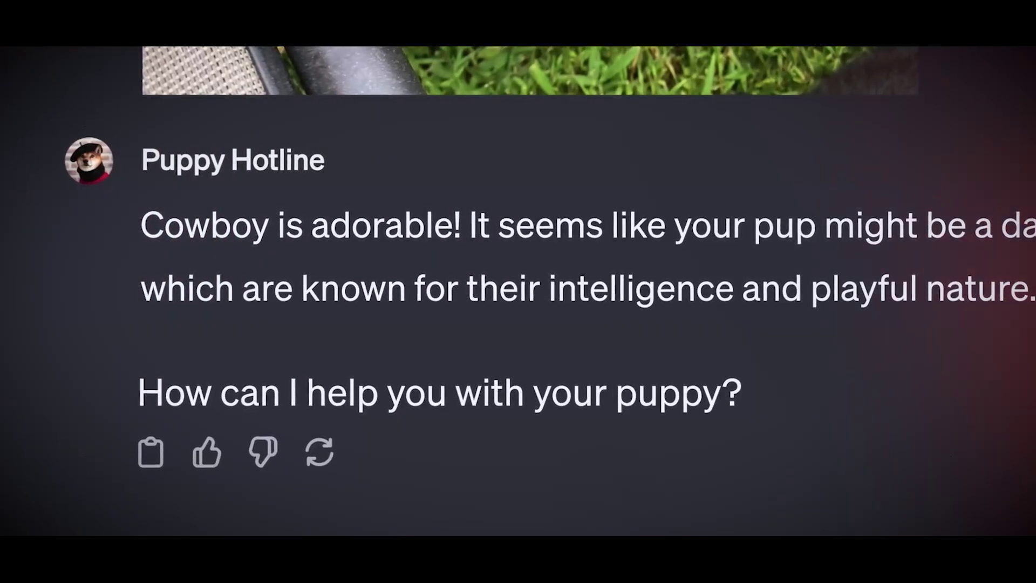
{"action": "type", "text": "Well"}
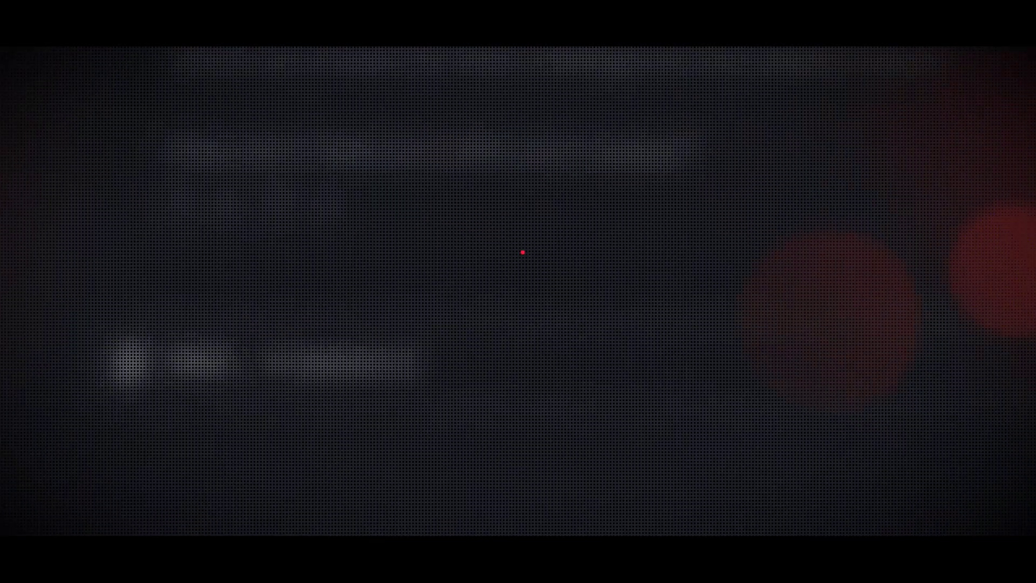